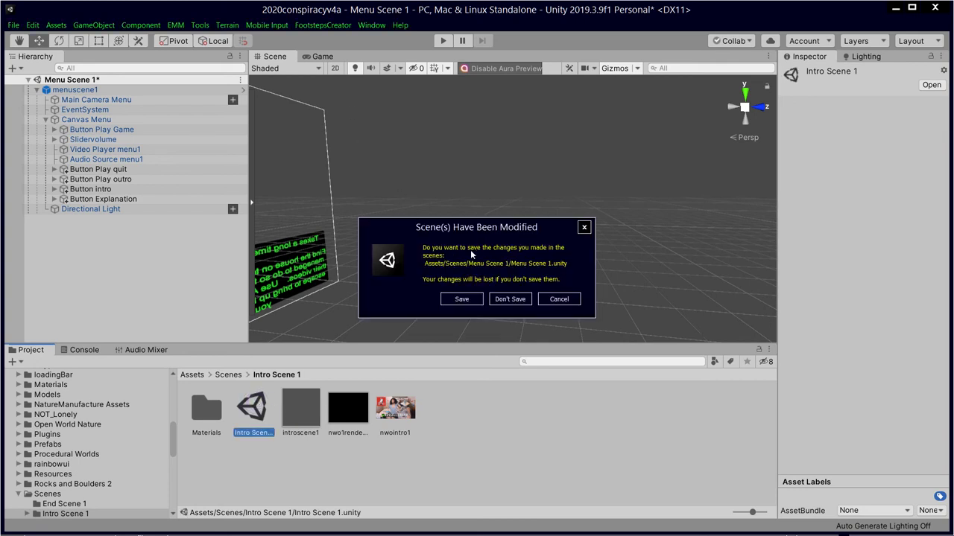
Save the Menu Scene 1 changes so Intro Scene 1 opens in the editor
{"action": "left_click", "coordinate": [469, 301]}
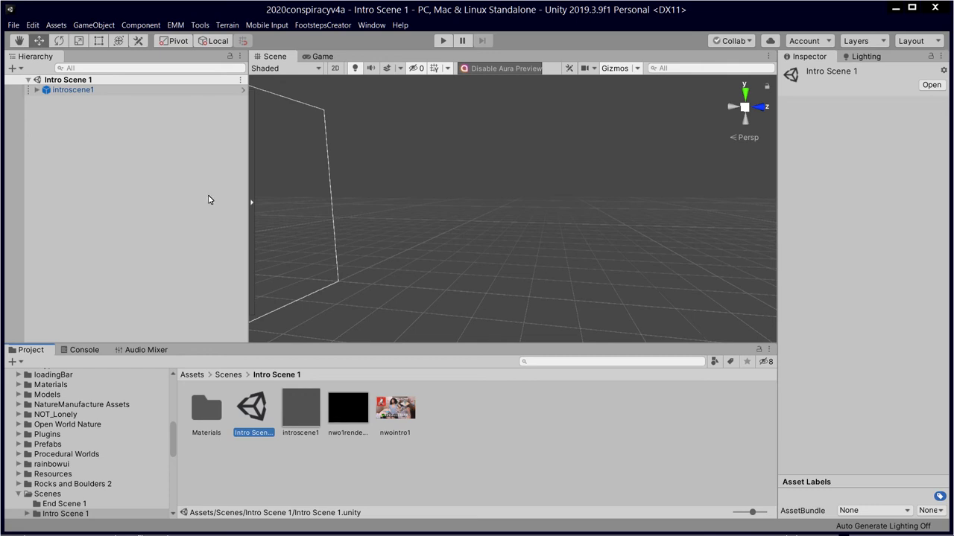
{"action": "left_click", "coordinate": [540, 438]}
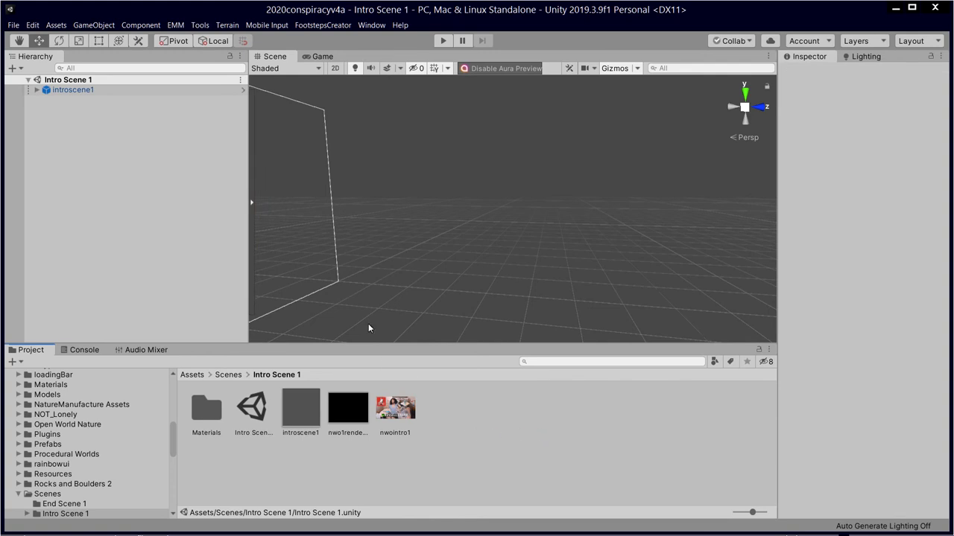
{"action": "left_click", "coordinate": [470, 415]}
{"action": "left_click", "coordinate": [468, 413]}
{"action": "left_click", "coordinate": [396, 408]}
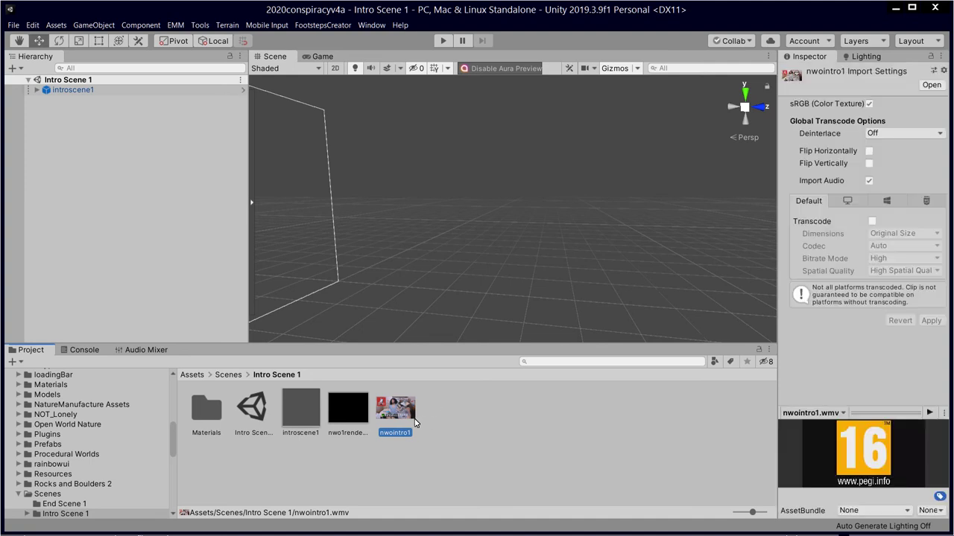
{"action": "left_click", "coordinate": [491, 394]}
{"action": "left_click", "coordinate": [387, 406]}
{"action": "left_click", "coordinate": [552, 430]}
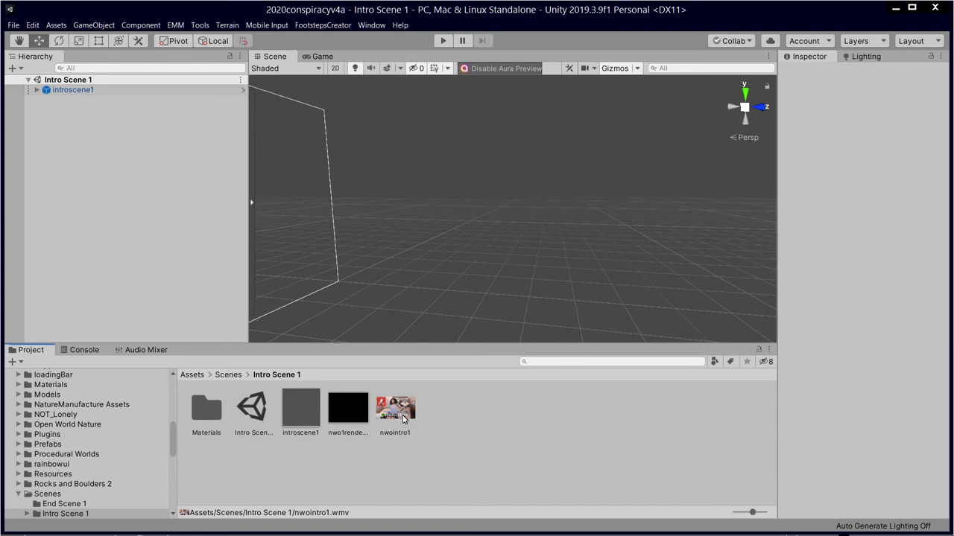
Select the Intro Scene 1 scene asset so the Inspector shows its details
{"action": "left_click", "coordinate": [258, 409]}
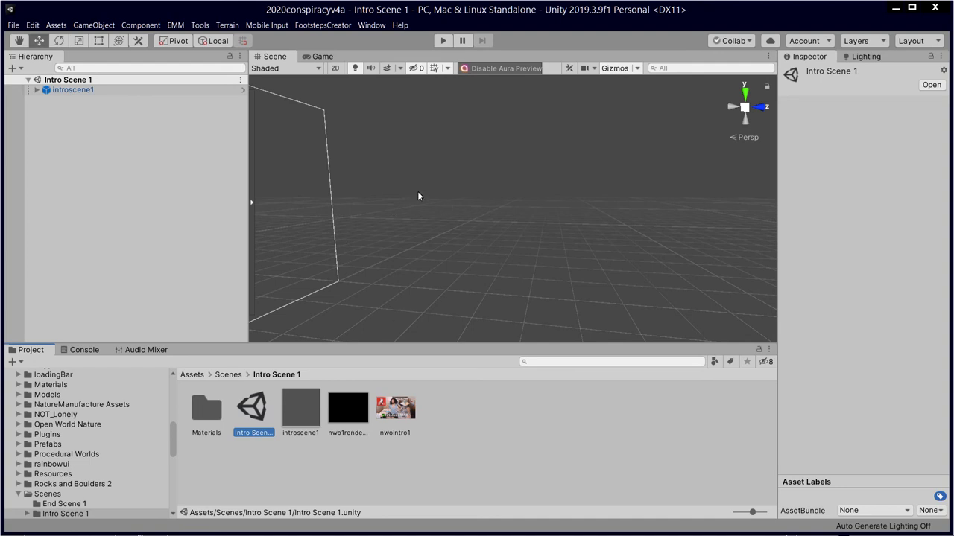
Enter Play mode so Intro Scene 1 runs the Juice Media Rap News video
{"action": "left_click", "coordinate": [442, 42]}
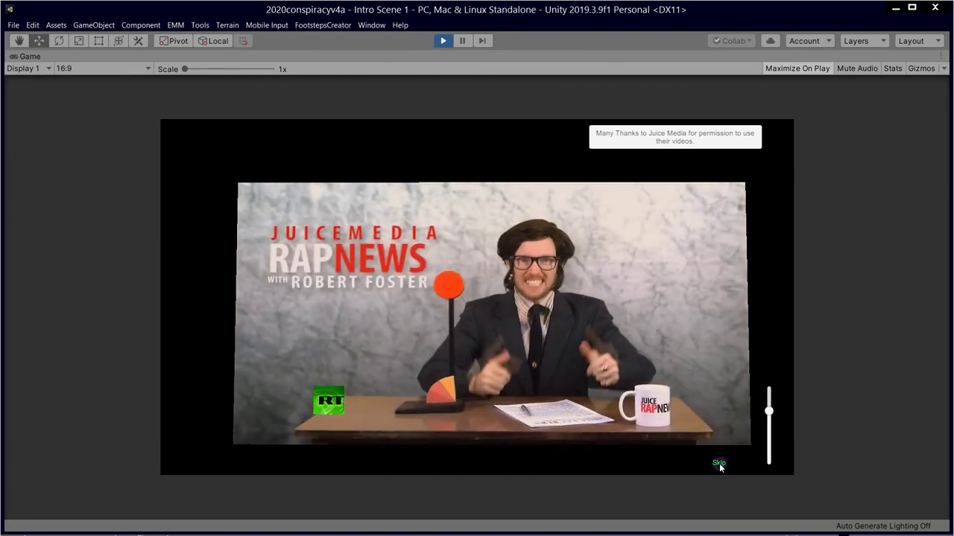
Skip the intro video and start the game from the FEAR Studios main menu
{"action": "left_click", "coordinate": [718, 463]}
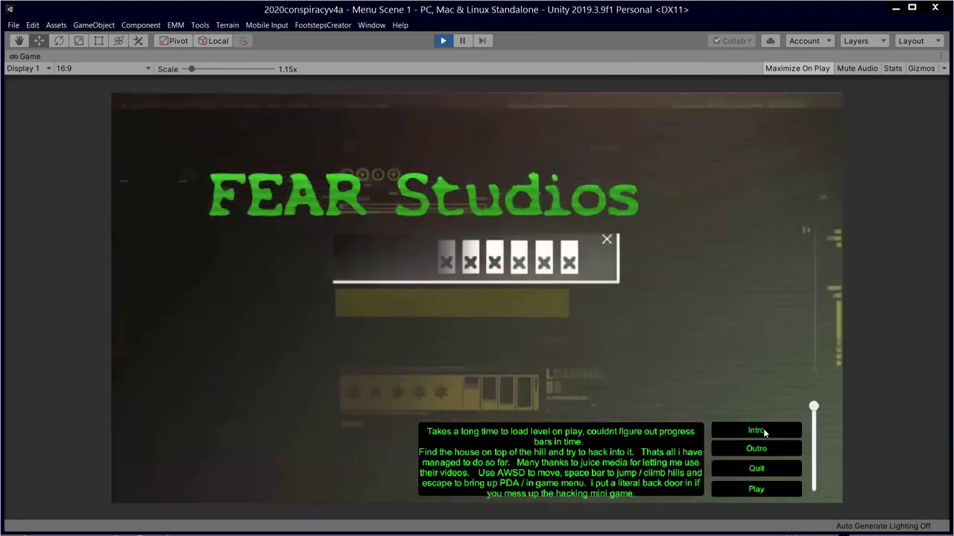
{"action": "left_click", "coordinate": [753, 488]}
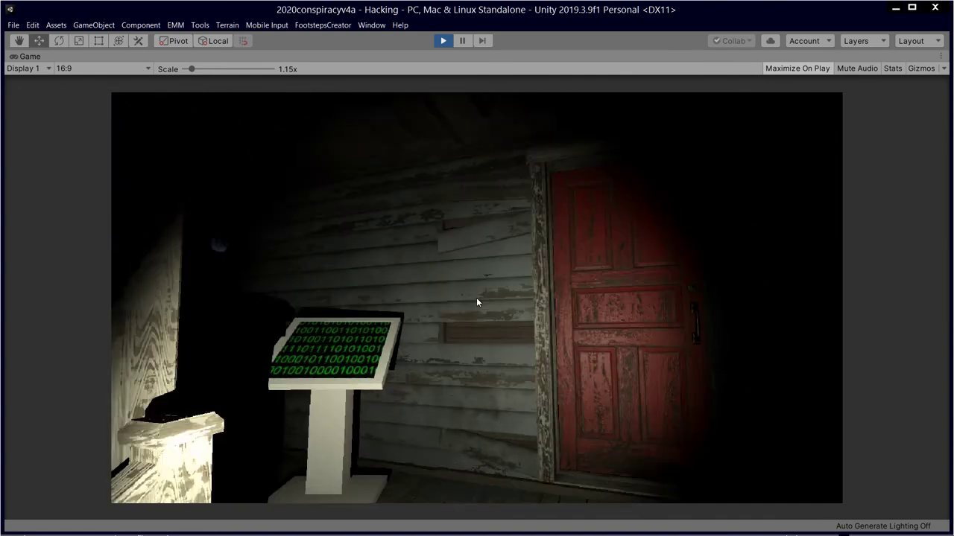
Interact with the hacking terminal beside the red door to begin hacking
{"action": "key", "text": "e"}
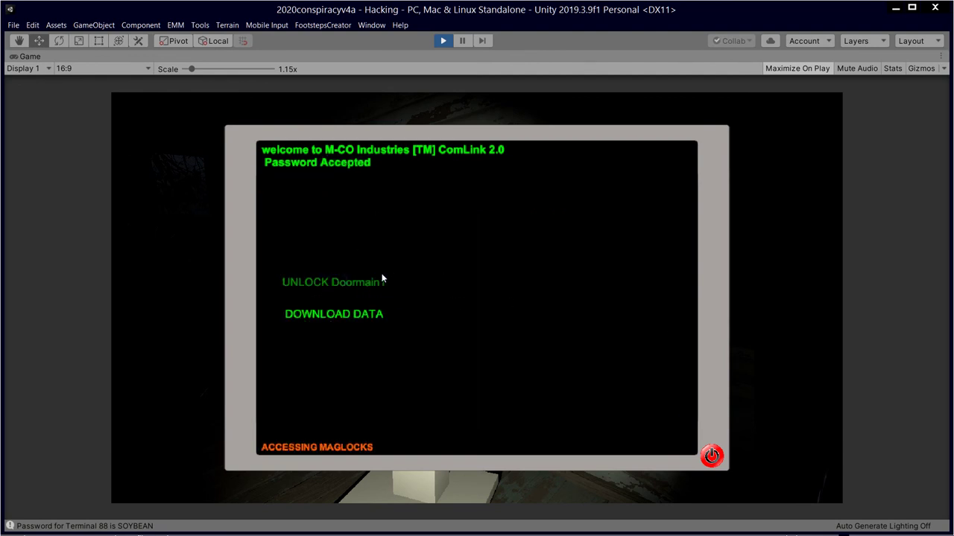
Leave Terminal 88's hacking screen and return to the porch
{"action": "key", "text": "Escape"}
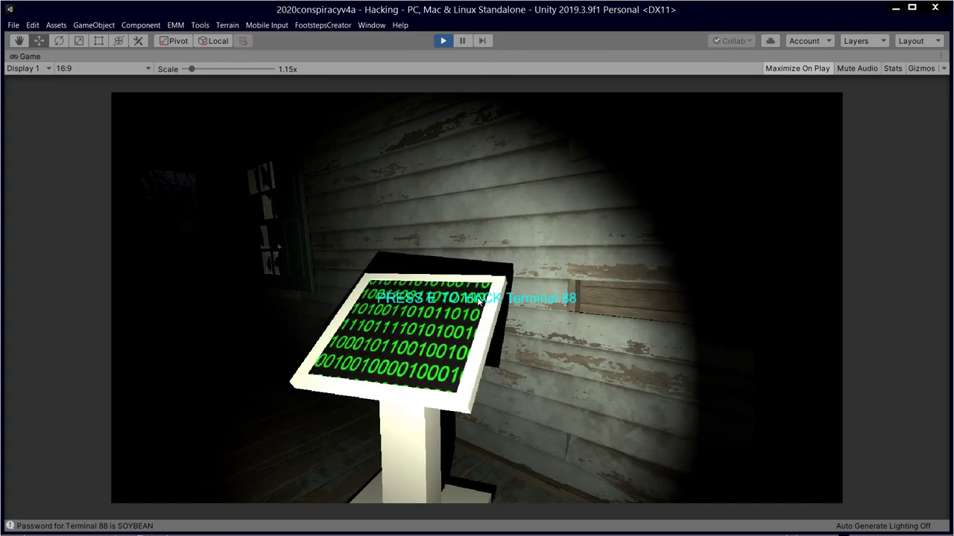
Walk through the open doorway past the staircase into the bathroom
{"action": "key", "text": "w"}
{"action": "key", "text": "w"}
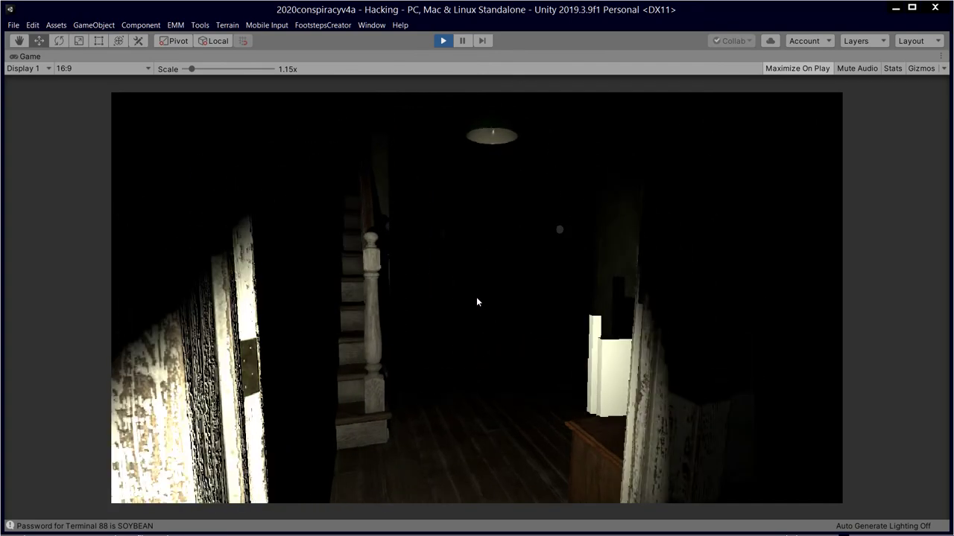
{"action": "key", "text": "w"}
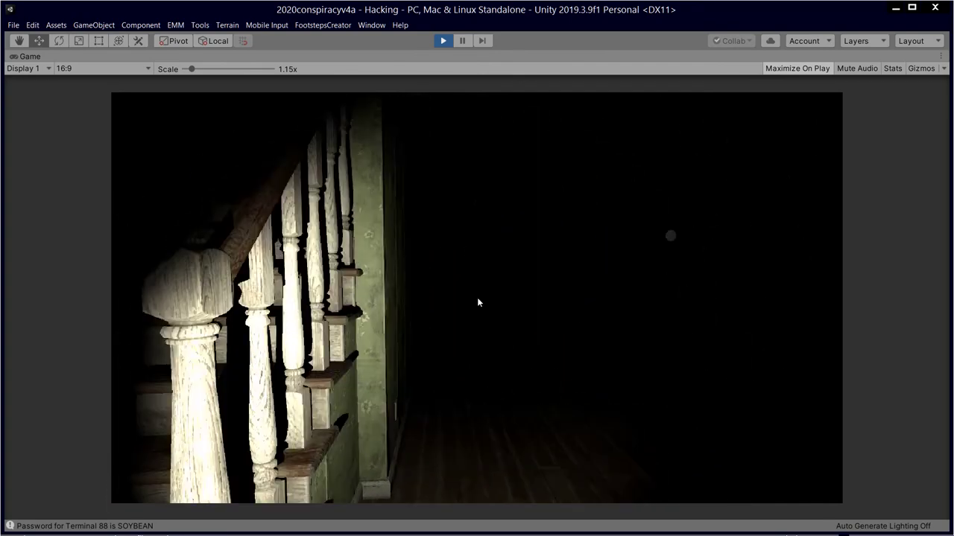
{"action": "key", "text": "w"}
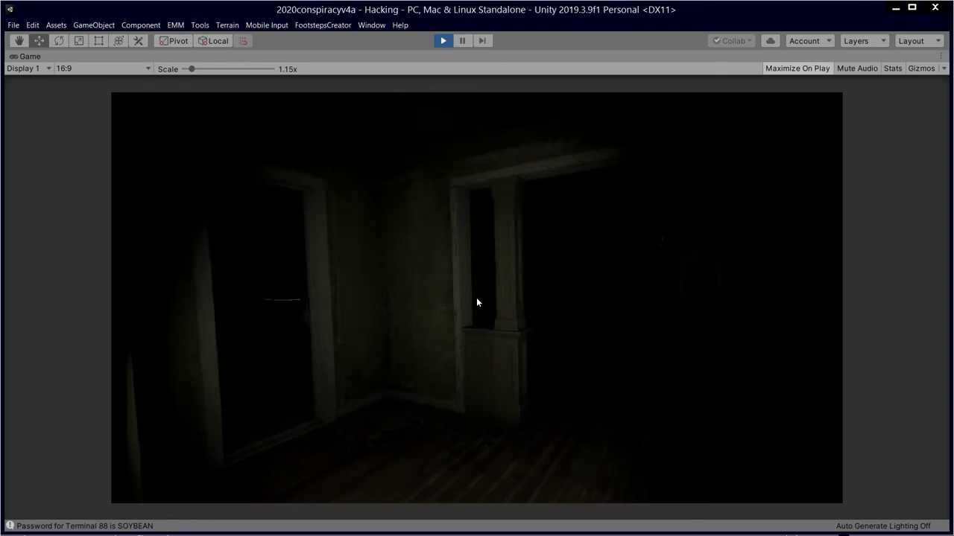
{"action": "key", "text": "w"}
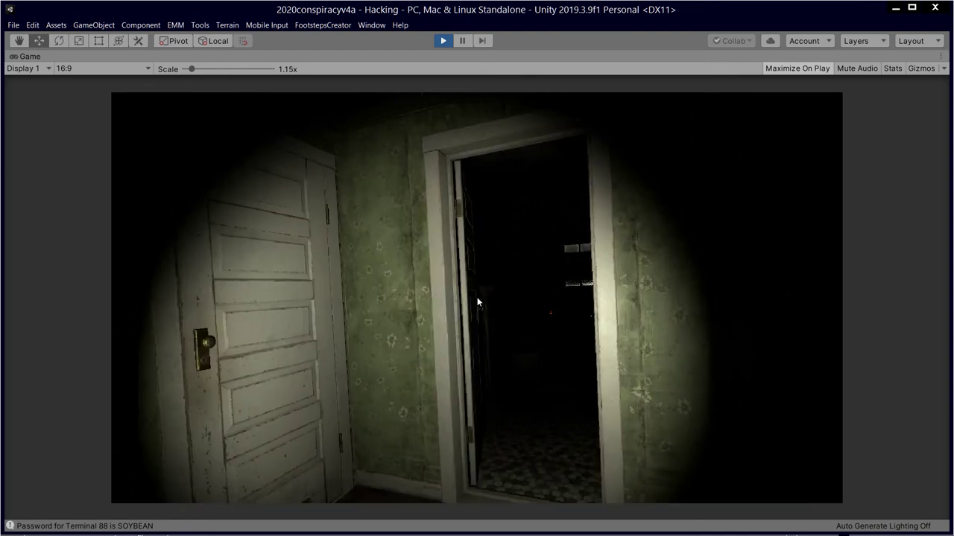
{"action": "key", "text": "w"}
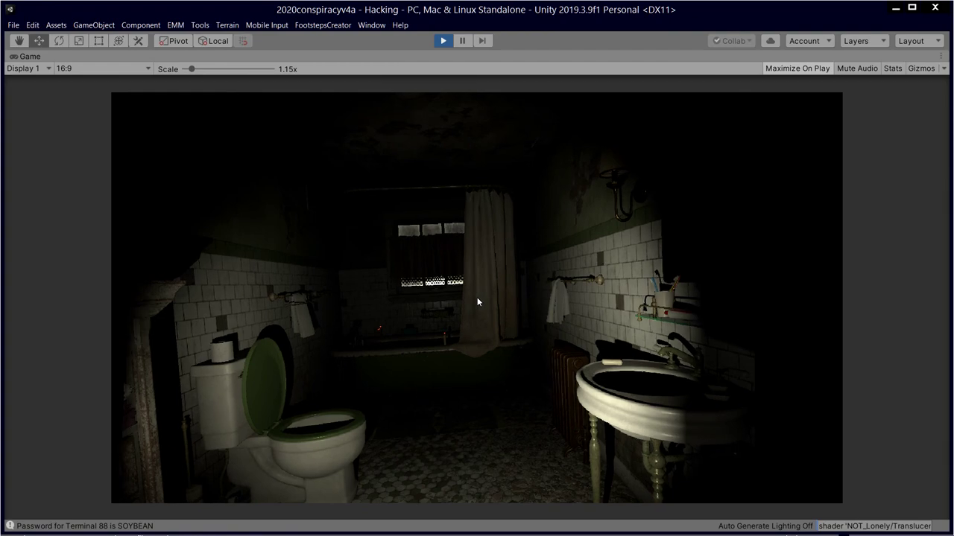
Turn out of the bathroom and walk through the dining room onto the porch
{"action": "key", "text": "d"}
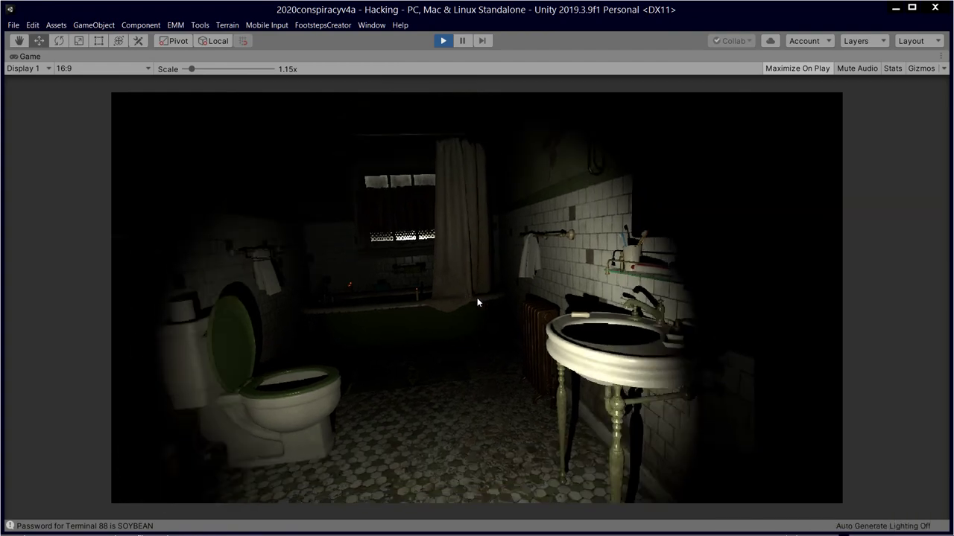
{"action": "key", "text": "f"}
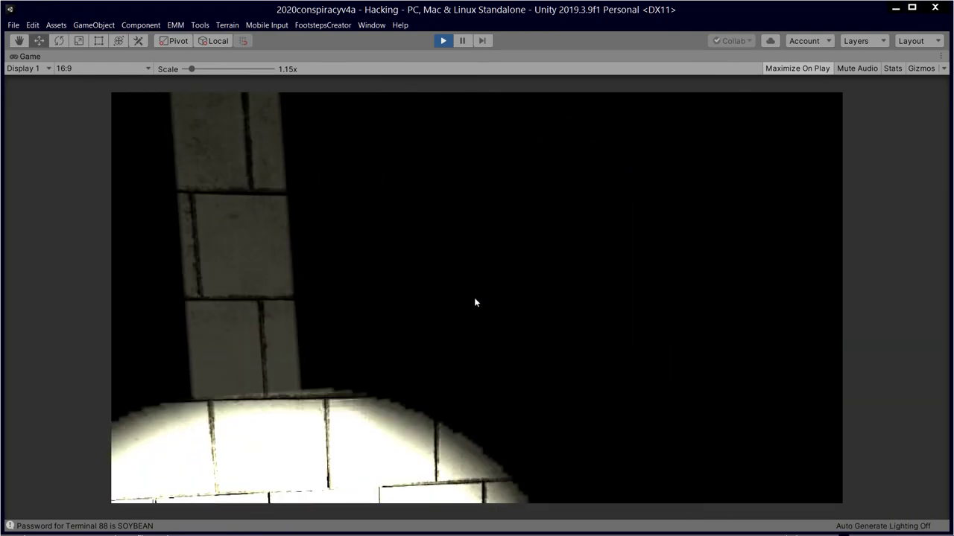
{"action": "key", "text": "d"}
{"action": "key", "text": "w"}
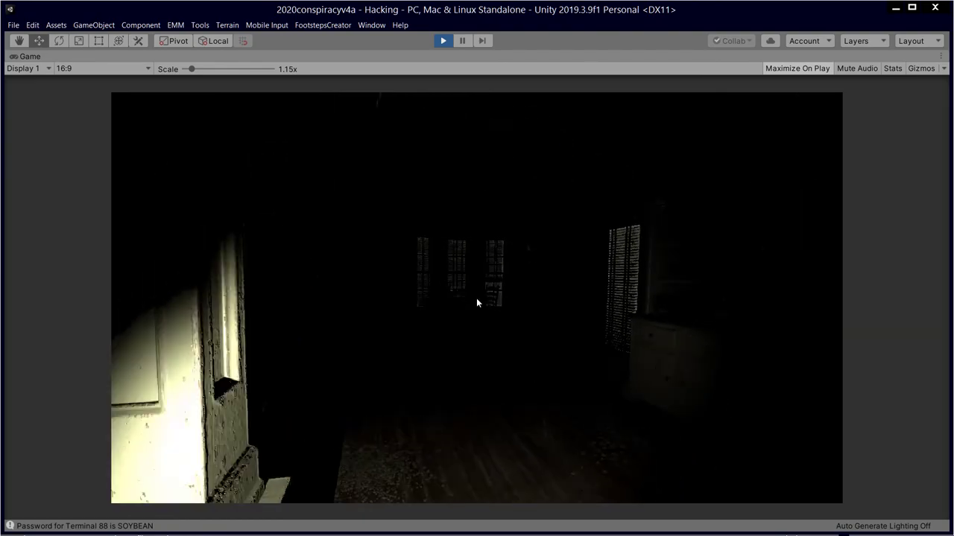
{"action": "key", "text": "d"}
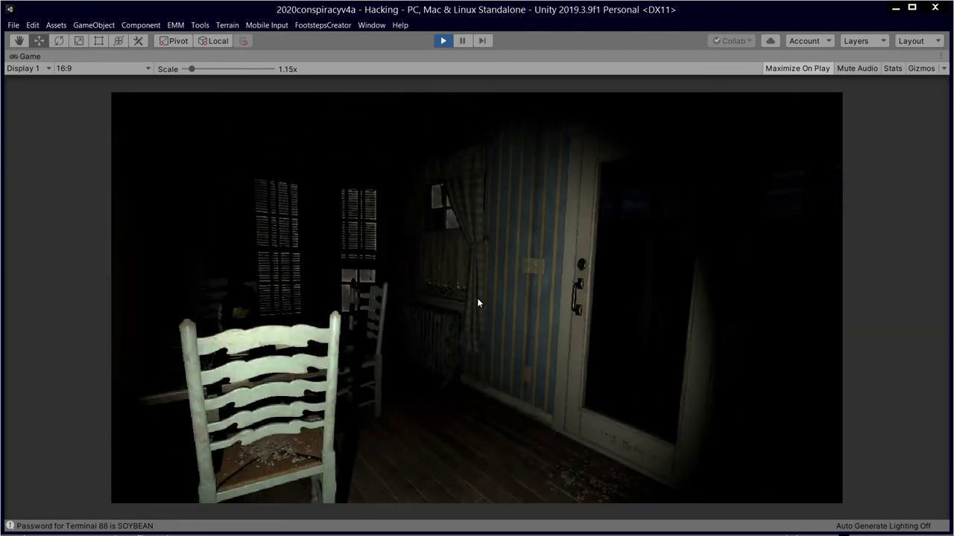
{"action": "key", "text": "w"}
Walk back into the dining room, look around, and bring up the PDA menu
{"action": "key", "text": "a"}
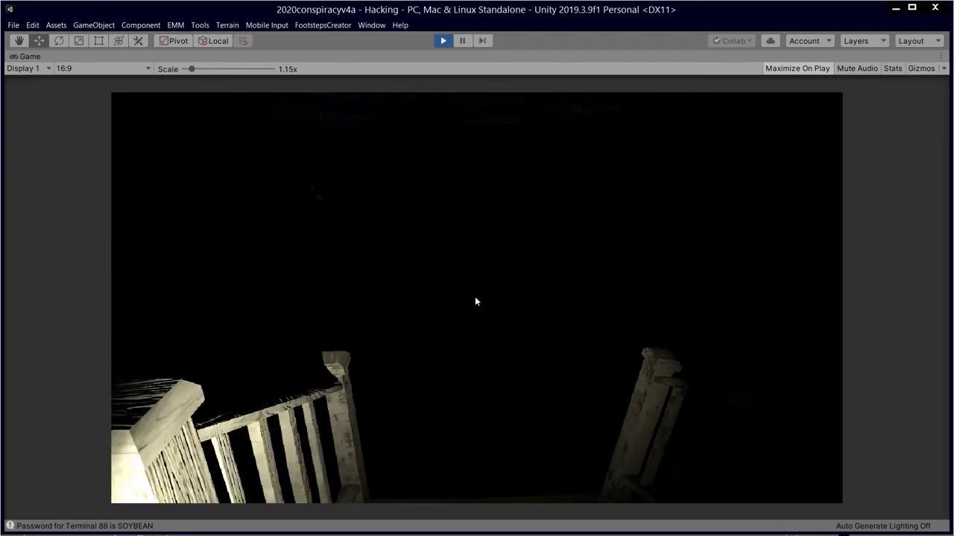
{"action": "key", "text": "w"}
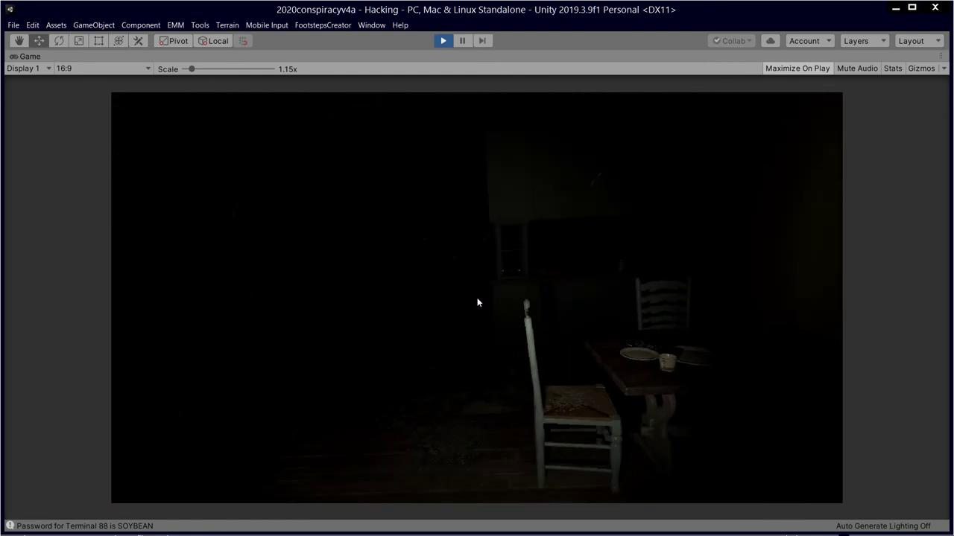
{"action": "key", "text": "d"}
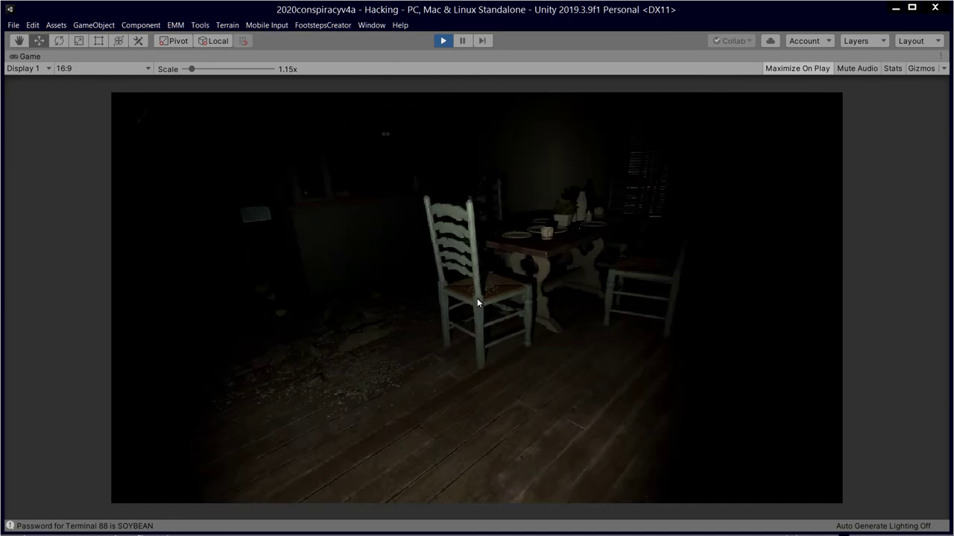
{"action": "key", "text": "a"}
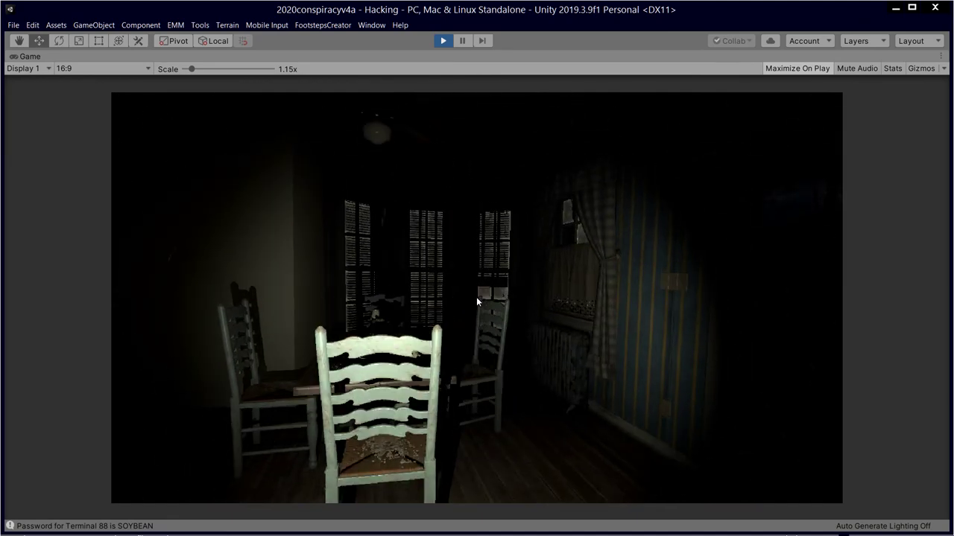
{"action": "key", "text": "Tab"}
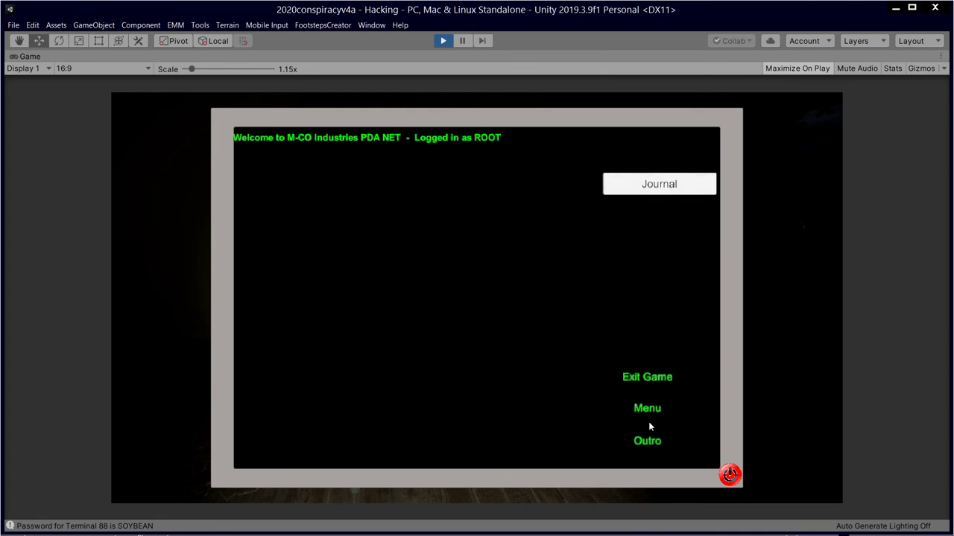
Choose Outro on the PDA menu to load End Scene 1
{"action": "left_click", "coordinate": [647, 441]}
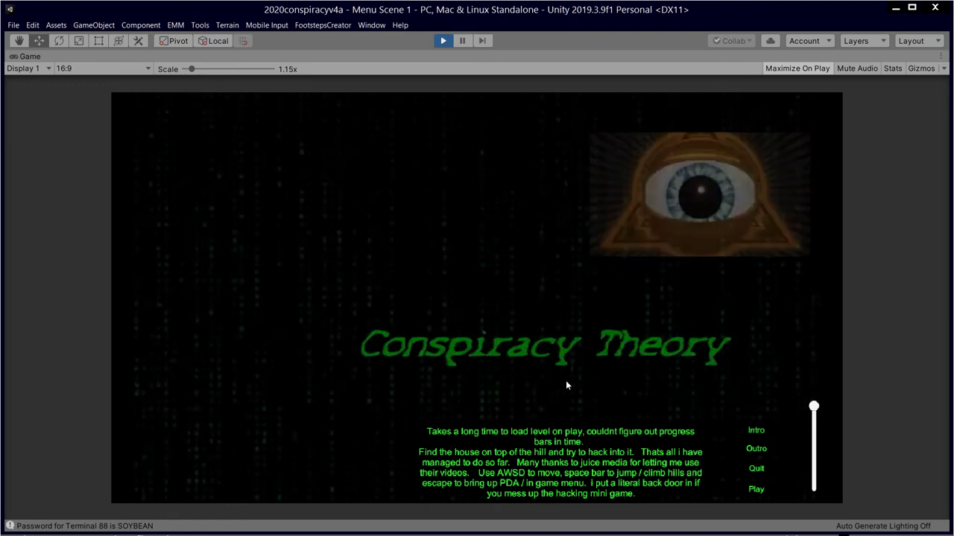
Replay the intro video behind the Conspiracy Theory main menu
{"action": "left_click", "coordinate": [770, 433]}
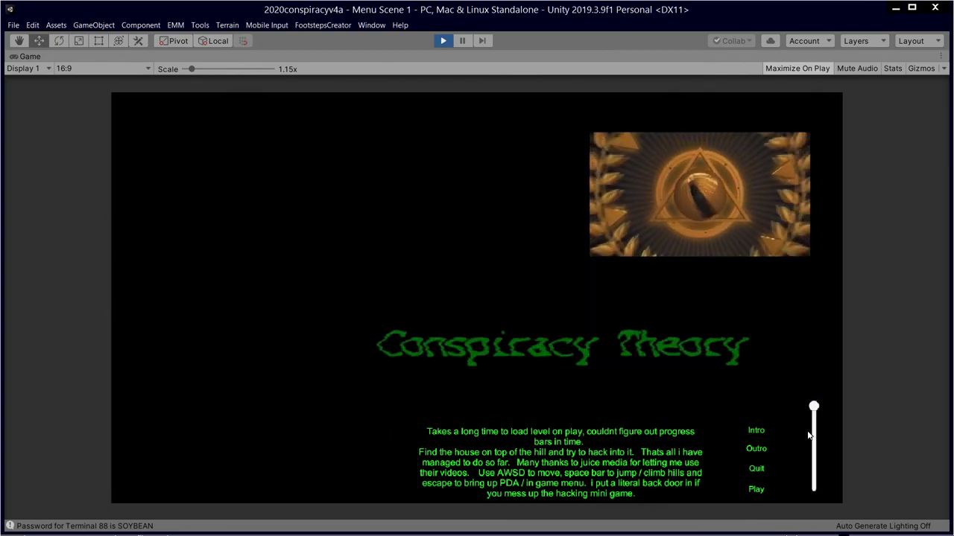
Drop the main menu's vertical slider to minimum, then switch to conspiracy projectpt2.docx in Word
{"action": "left_click_drag", "start_coordinate": [809, 435], "coordinate": [817, 485]}
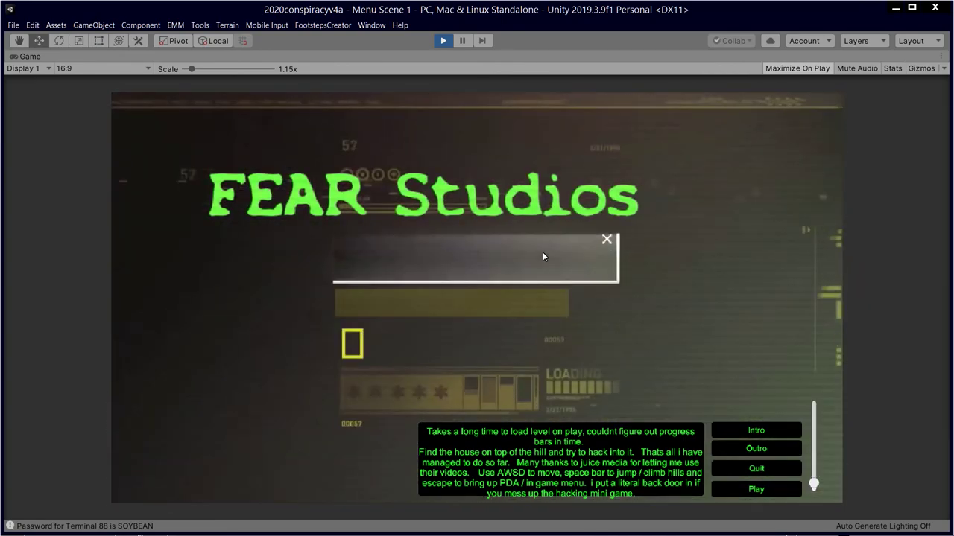
{"action": "key", "text": "alt+Tab"}
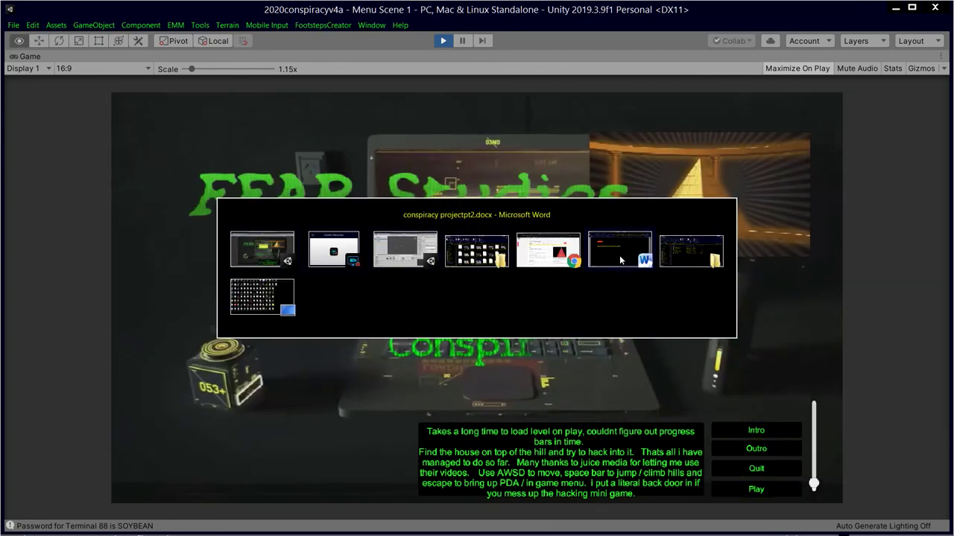
{"action": "left_click", "coordinate": [620, 253]}
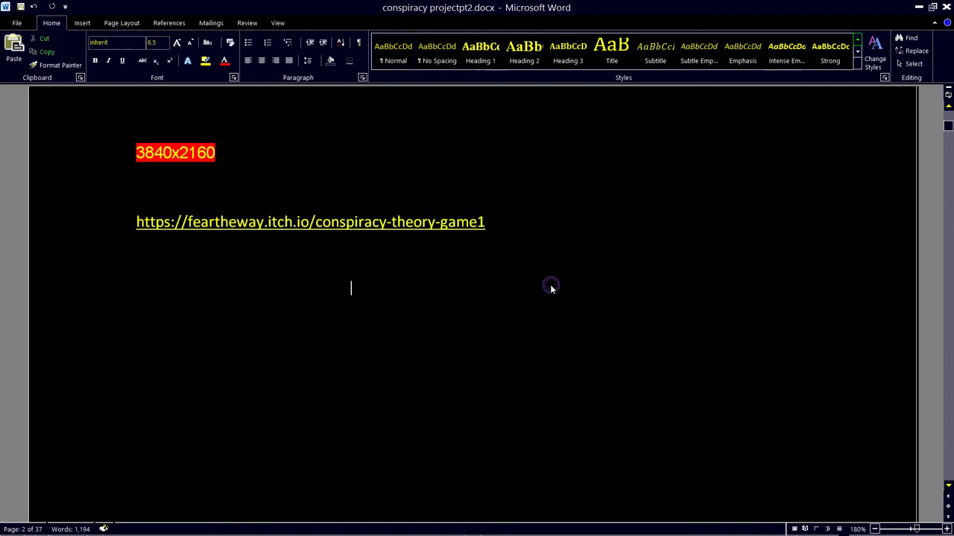
Scroll the logbook from the stable-releases advice to the Volumetric fog entry on page 3
{"action": "scroll", "coordinate": [551, 290], "scroll_direction": "up", "scroll_amount": 15}
{"action": "scroll", "coordinate": [551, 287], "scroll_direction": "down", "scroll_amount": 15}
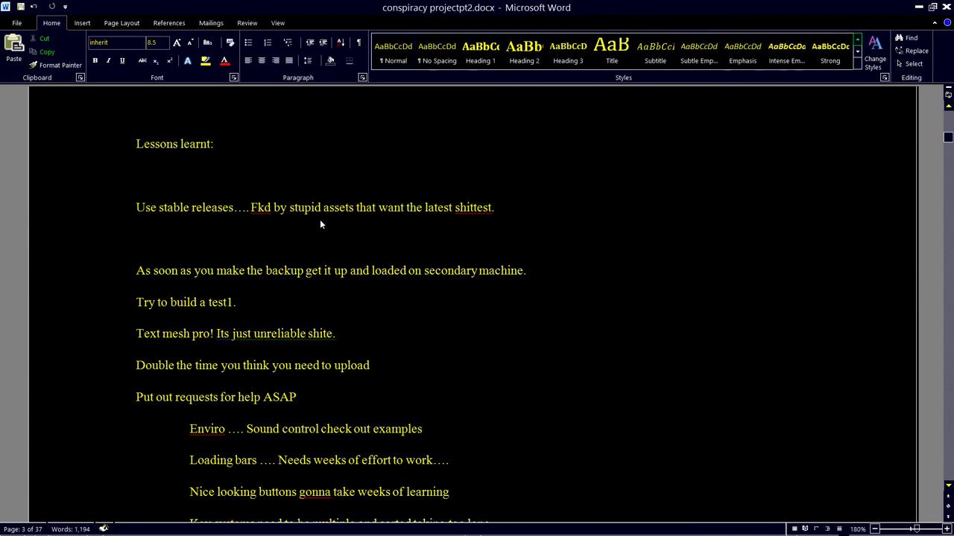
{"action": "scroll", "coordinate": [319, 221], "scroll_direction": "down", "scroll_amount": 2}
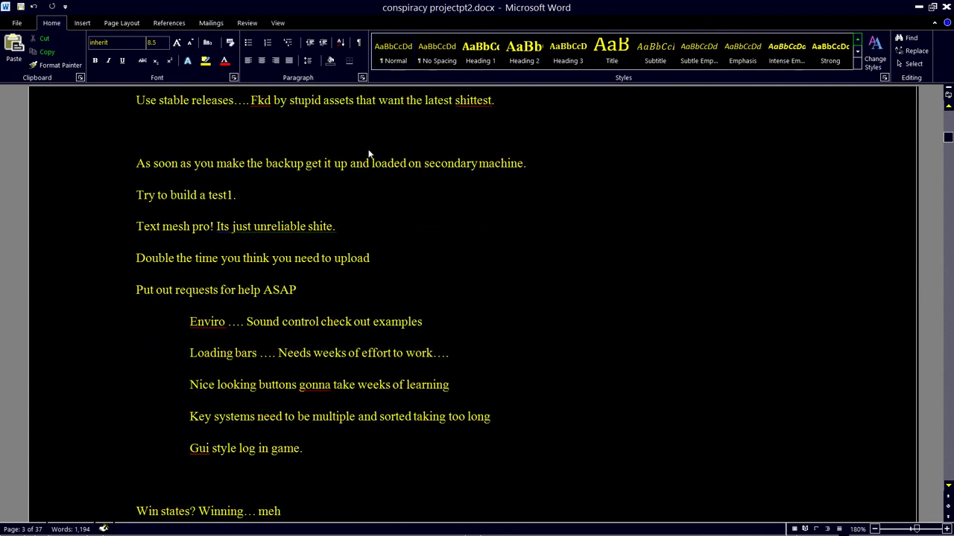
{"action": "scroll", "coordinate": [218, 175], "scroll_direction": "up", "scroll_amount": 1}
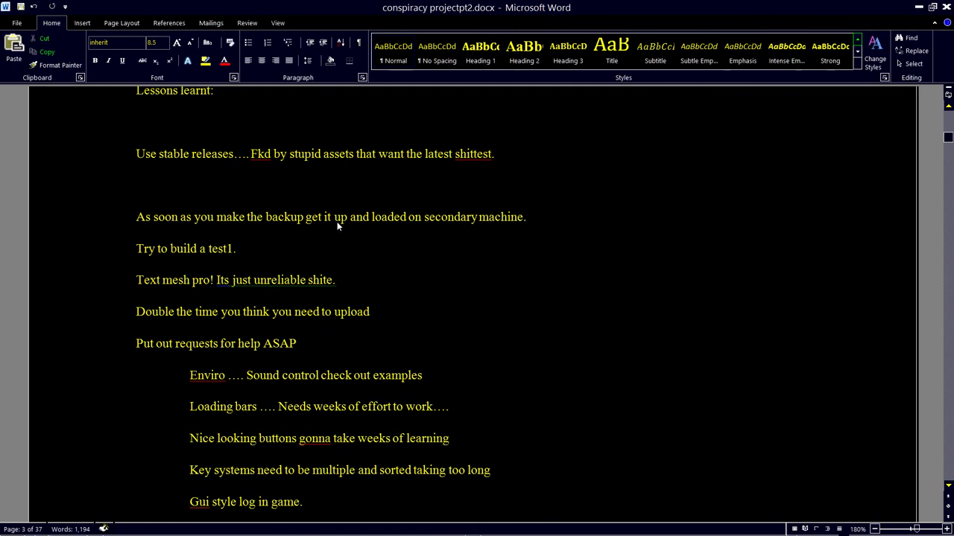
{"action": "scroll", "coordinate": [480, 242], "scroll_direction": "down", "scroll_amount": 1}
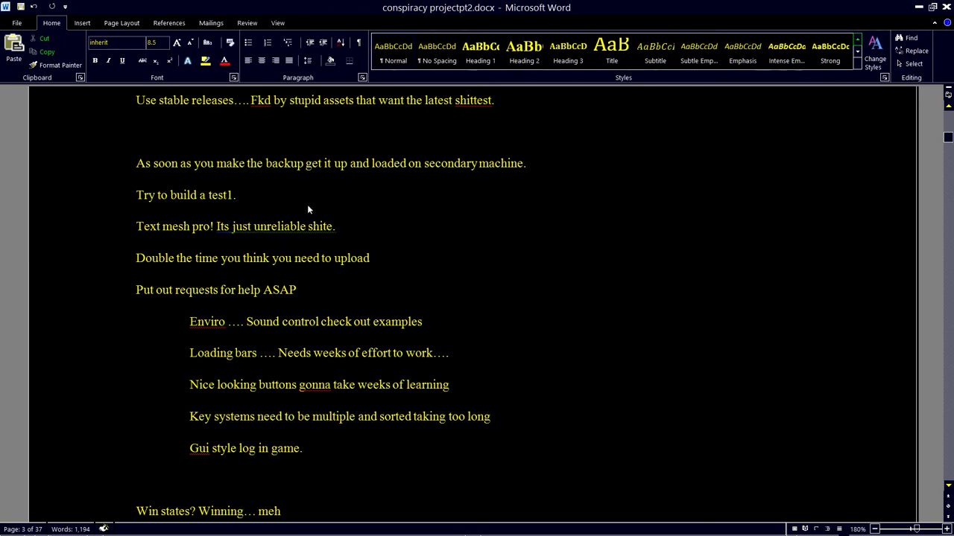
{"action": "scroll", "coordinate": [308, 208], "scroll_direction": "down", "scroll_amount": 3}
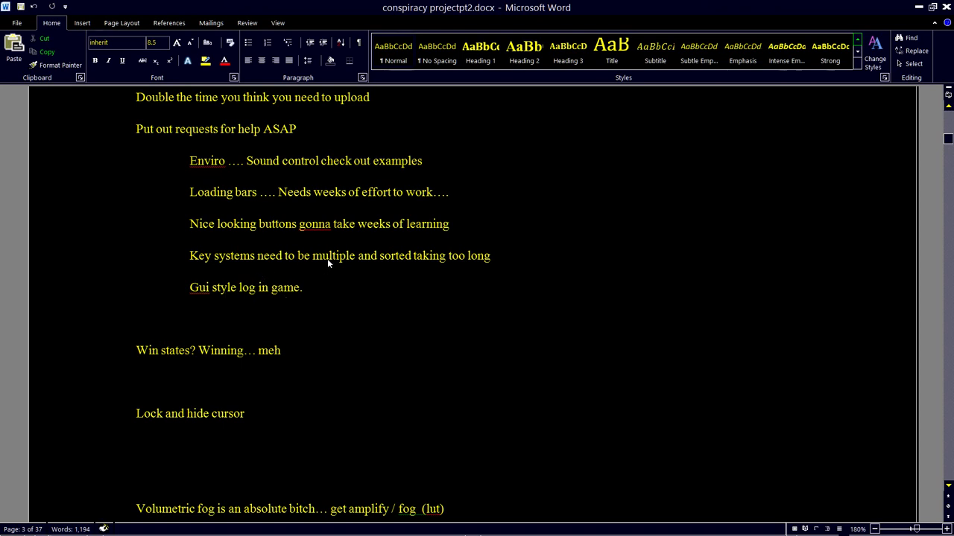
Scroll further down through the remaining lessons-learnt notes
{"action": "scroll", "coordinate": [253, 293], "scroll_direction": "down", "scroll_amount": 1}
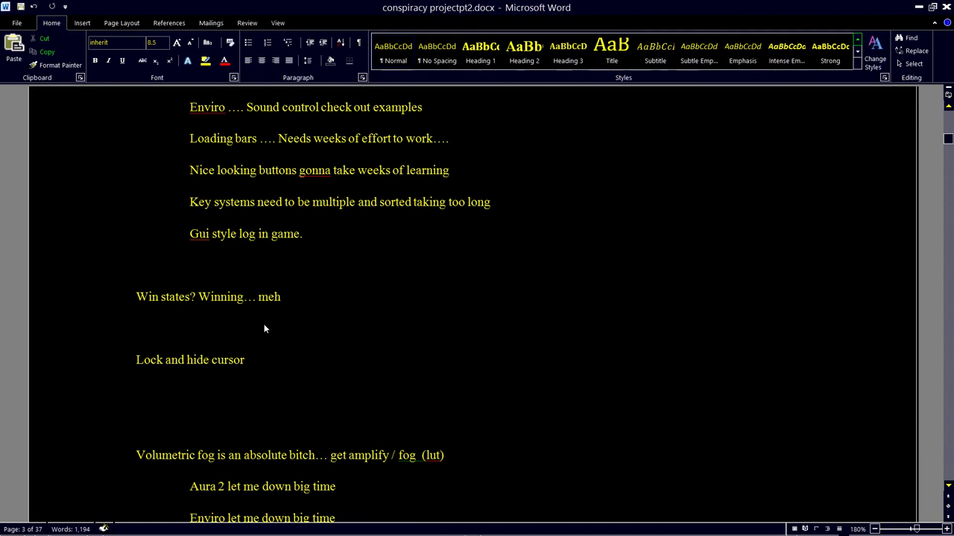
{"action": "scroll", "coordinate": [319, 314], "scroll_direction": "down", "scroll_amount": 1}
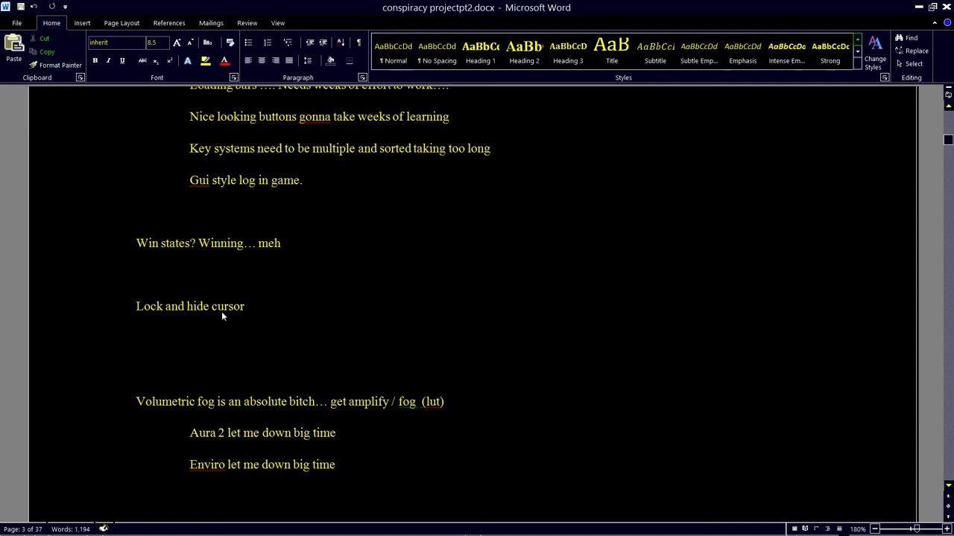
{"action": "scroll", "coordinate": [302, 286], "scroll_direction": "down", "scroll_amount": 1}
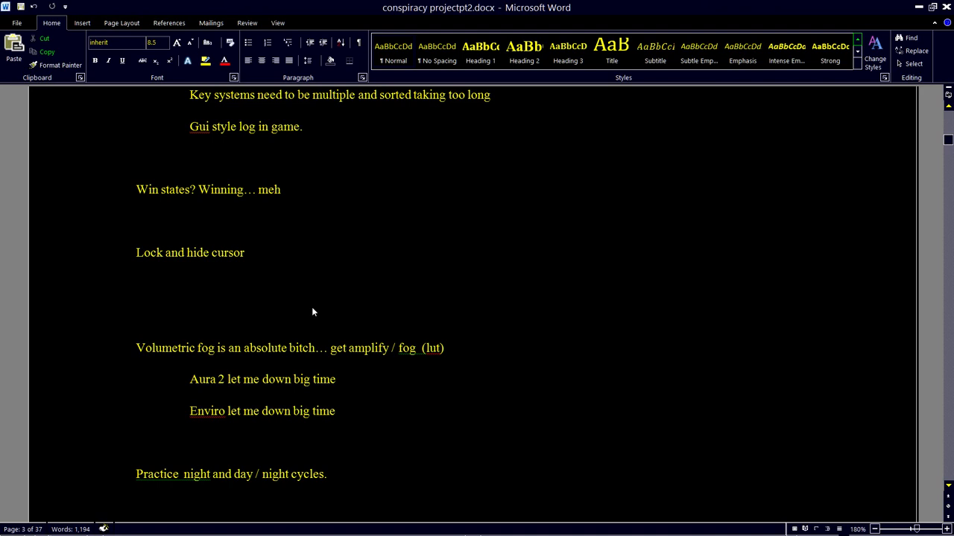
{"action": "scroll", "coordinate": [302, 305], "scroll_direction": "down", "scroll_amount": 6}
{"action": "scroll", "coordinate": [317, 296], "scroll_direction": "up", "scroll_amount": 2}
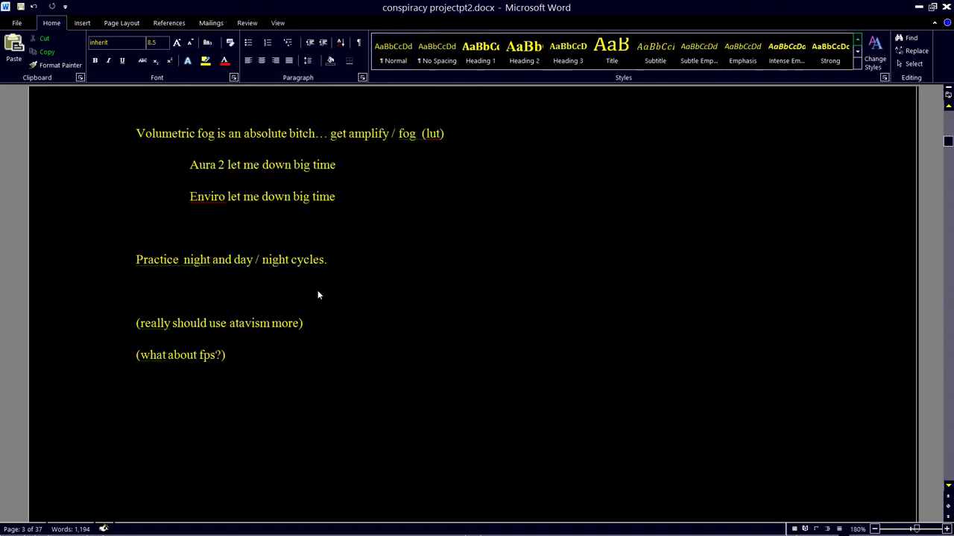
{"action": "scroll", "coordinate": [318, 295], "scroll_direction": "down", "scroll_amount": 1}
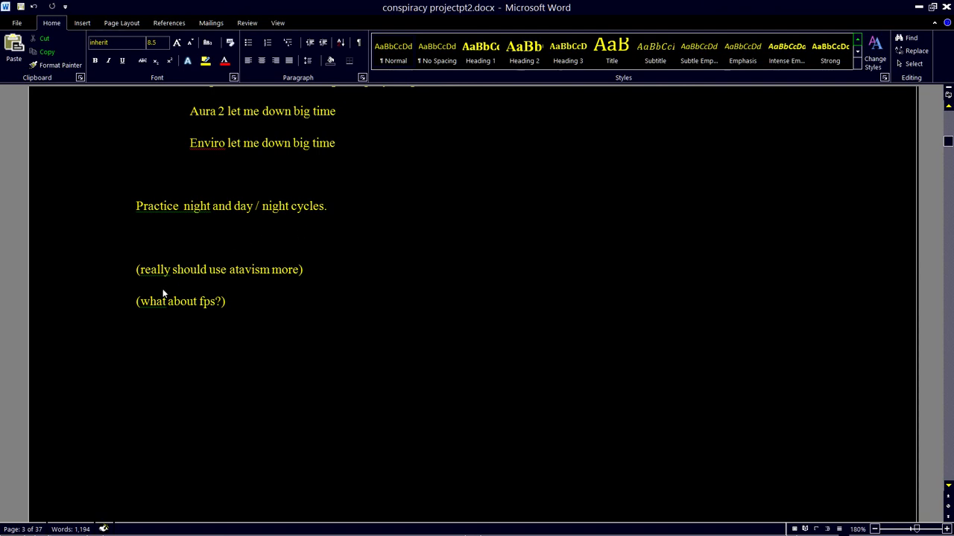
{"action": "scroll", "coordinate": [261, 251], "scroll_direction": "down", "scroll_amount": 1}
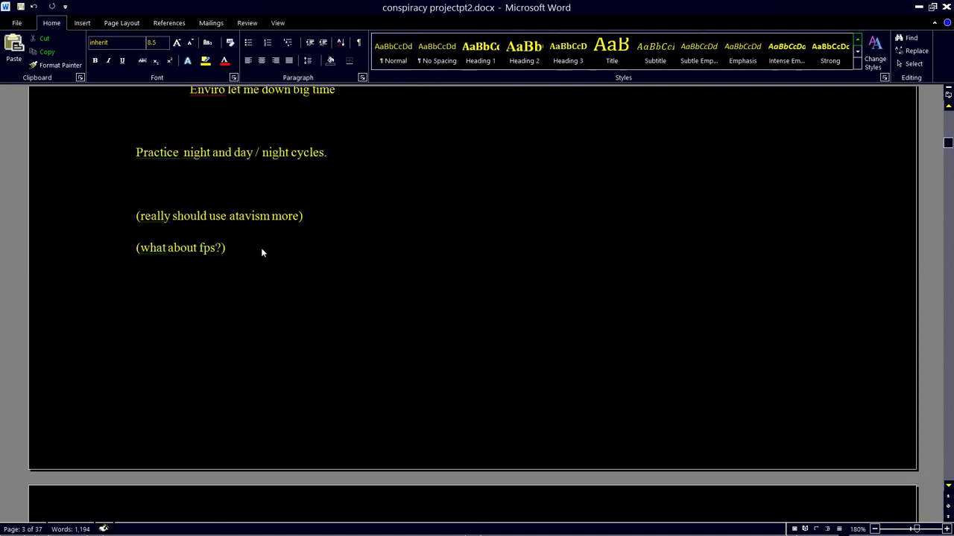
Reach the final '(what about fps?)' line, then minimize Word to return to Unity's main menu
{"action": "scroll", "coordinate": [338, 251], "scroll_direction": "up", "scroll_amount": 1}
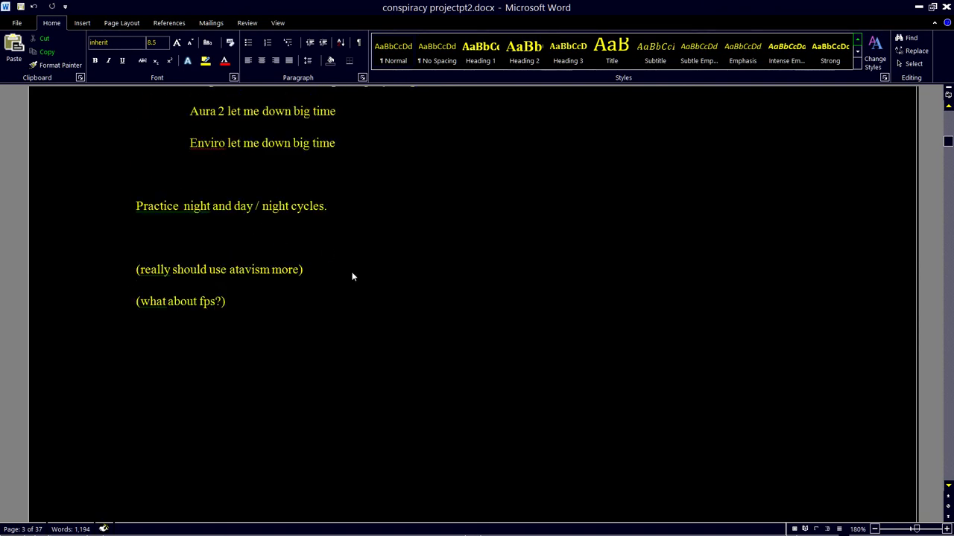
{"action": "scroll", "coordinate": [298, 291], "scroll_direction": "down", "scroll_amount": 5}
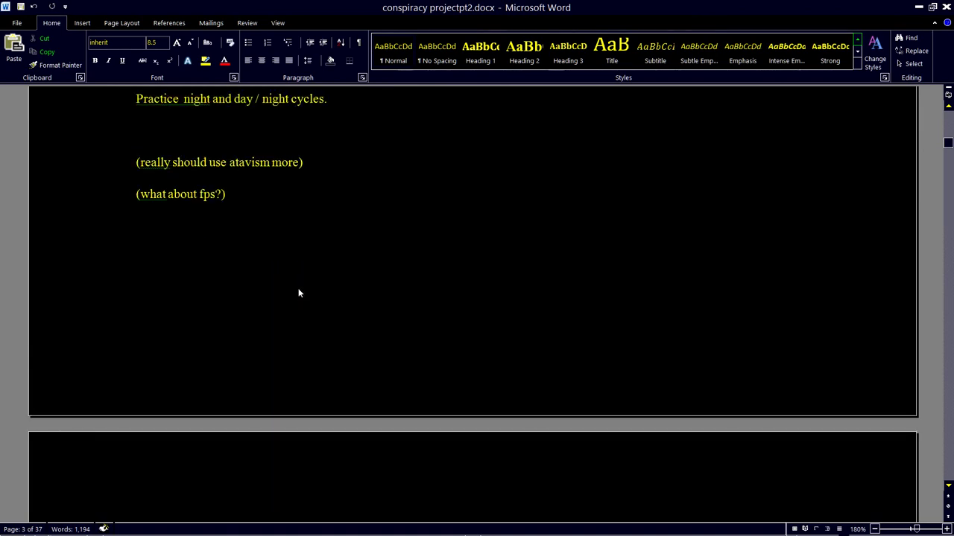
{"action": "scroll", "coordinate": [348, 277], "scroll_direction": "up", "scroll_amount": 5}
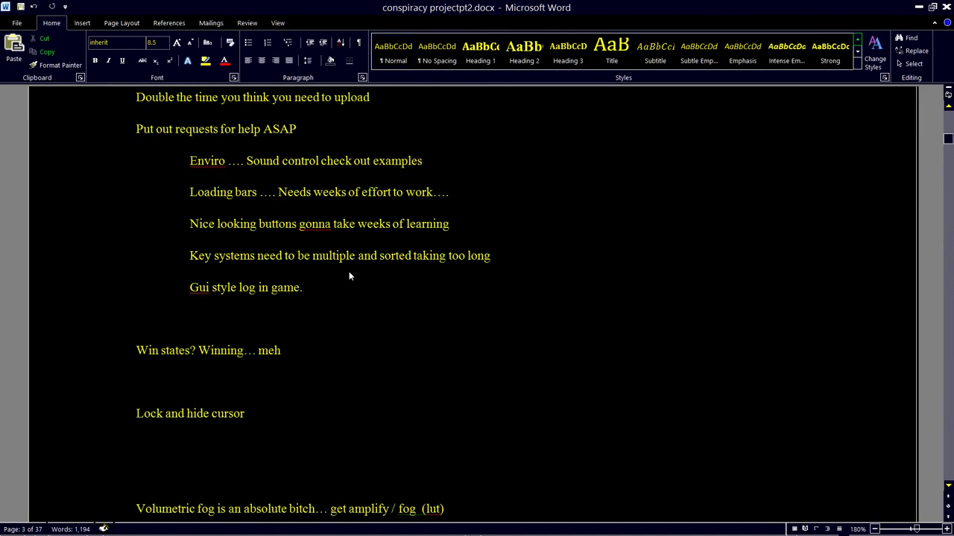
{"action": "scroll", "coordinate": [347, 277], "scroll_direction": "down", "scroll_amount": 4}
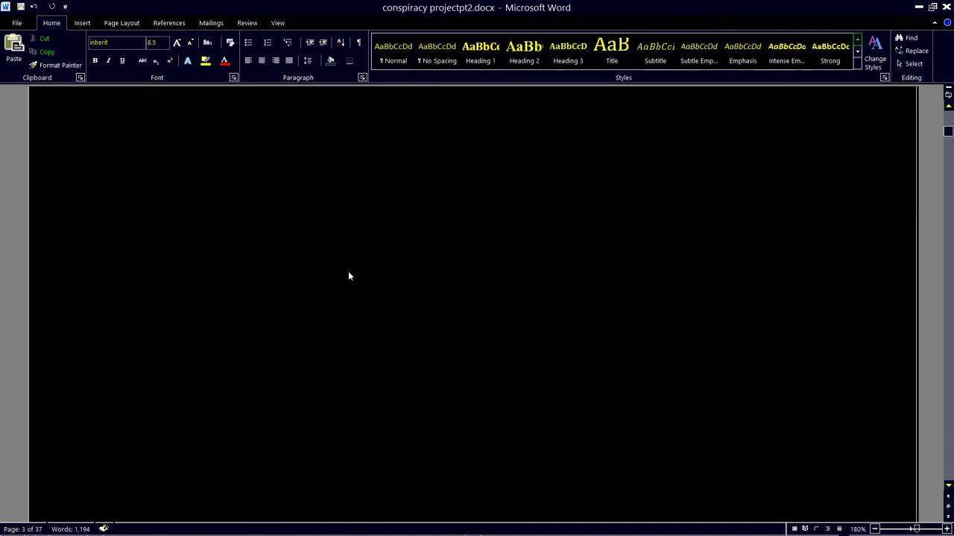
{"action": "left_click", "coordinate": [917, 6]}
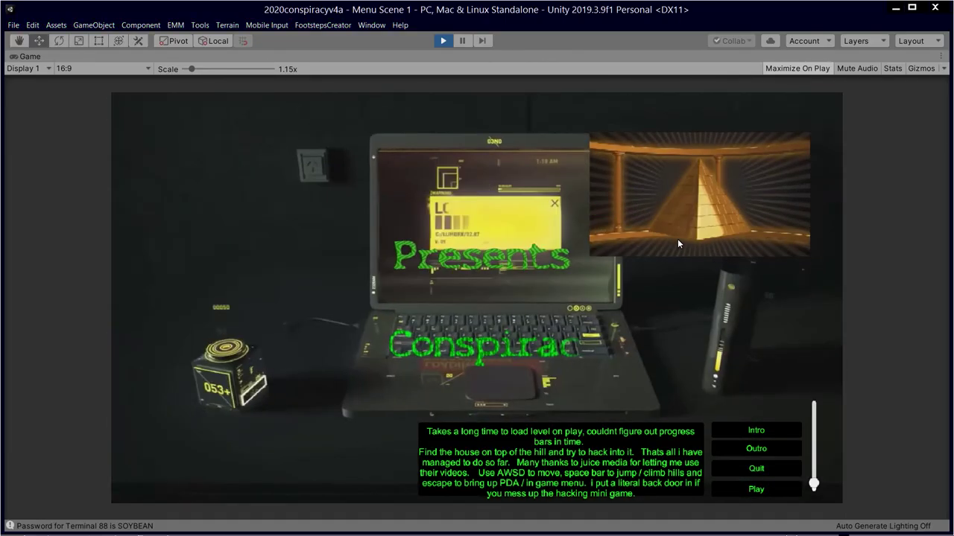